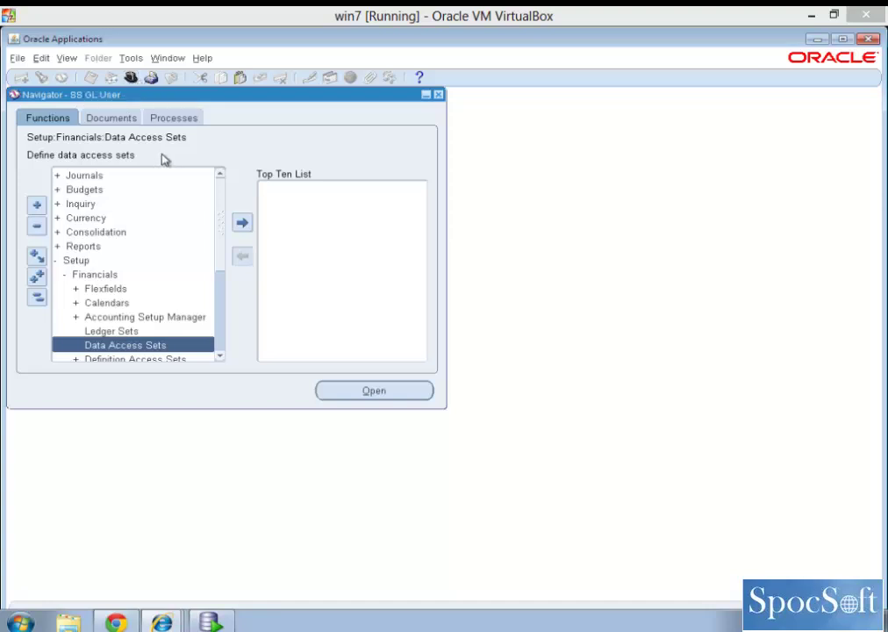
Open the Data Access Sets form under Setup > Financials
left_click(85, 259)
left_click(98, 275)
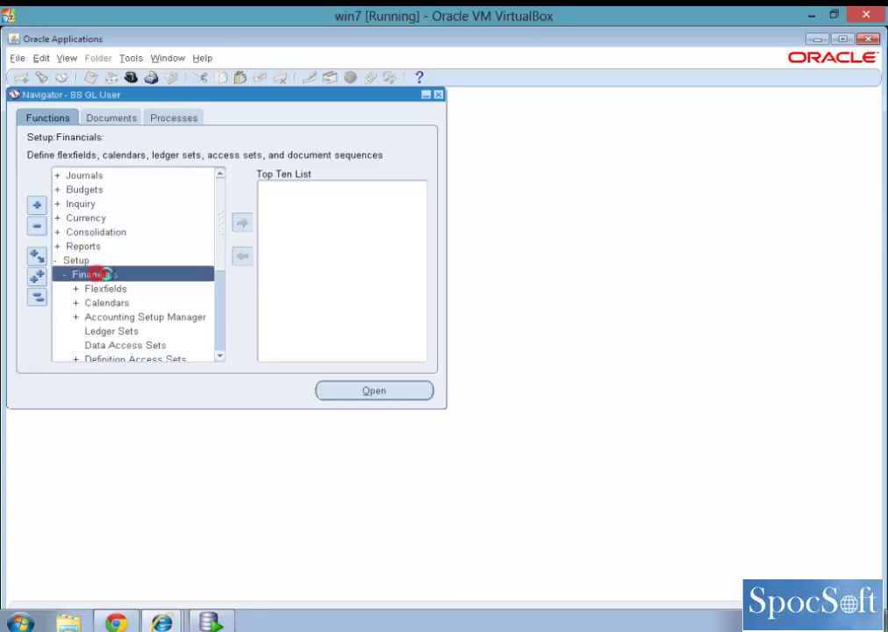
left_click(147, 347)
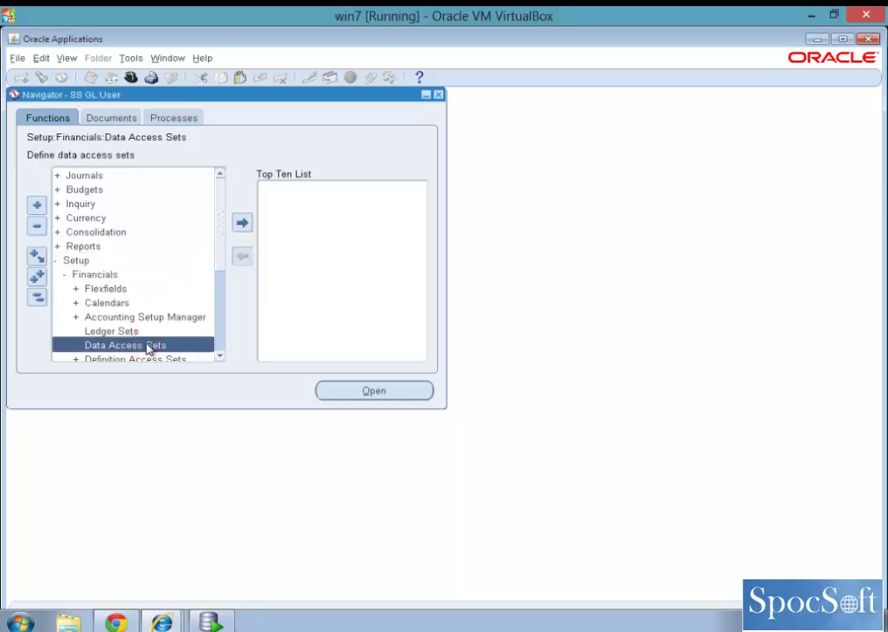
double_click(147, 346)
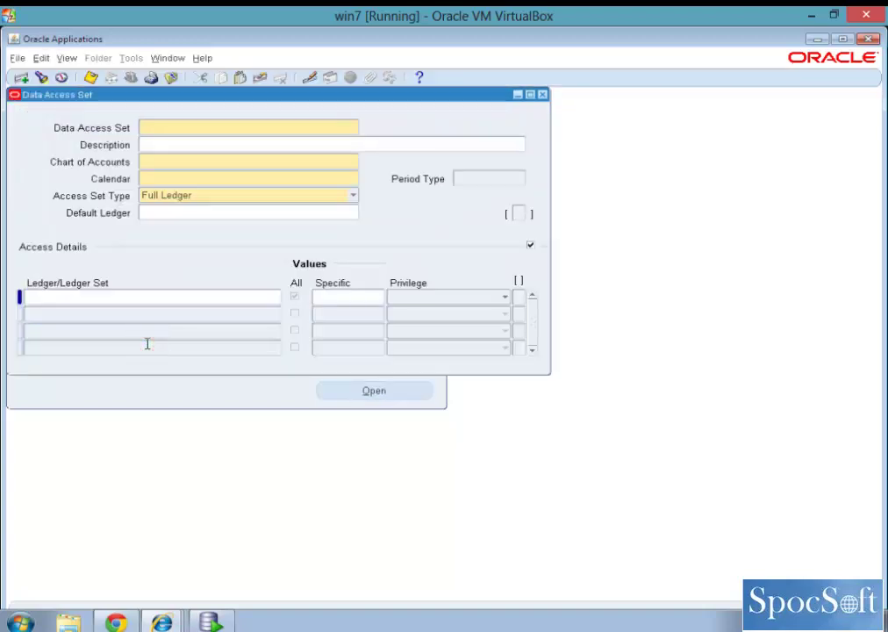
Query data access sets matching SSLED%DAS to load SSLEDGERDAS
key("F11")
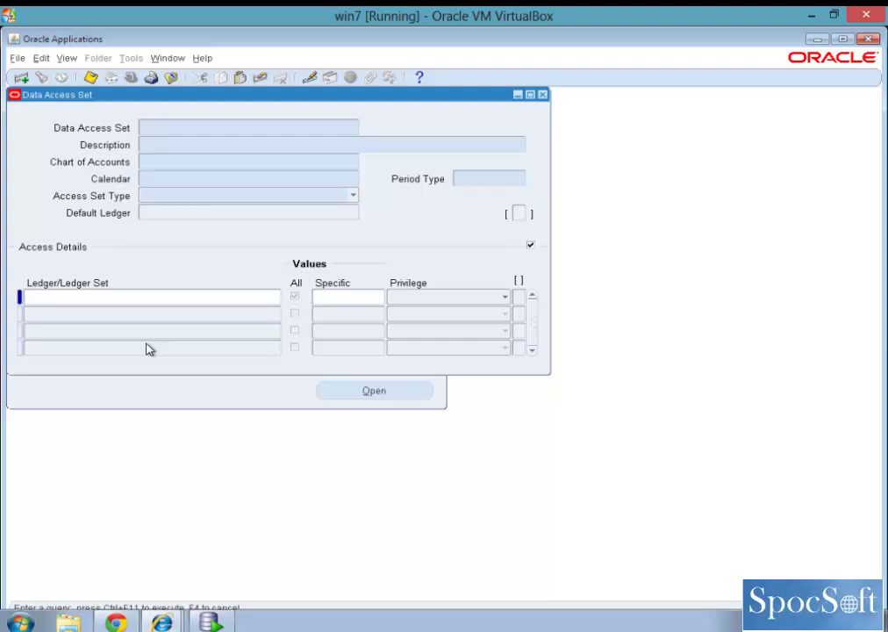
type("SLED%DAS")
key("ctrl+F11")
key("Left")
key("Left")
key("Left")
key("Left")
key("Left")
key("Left")
key("Left")
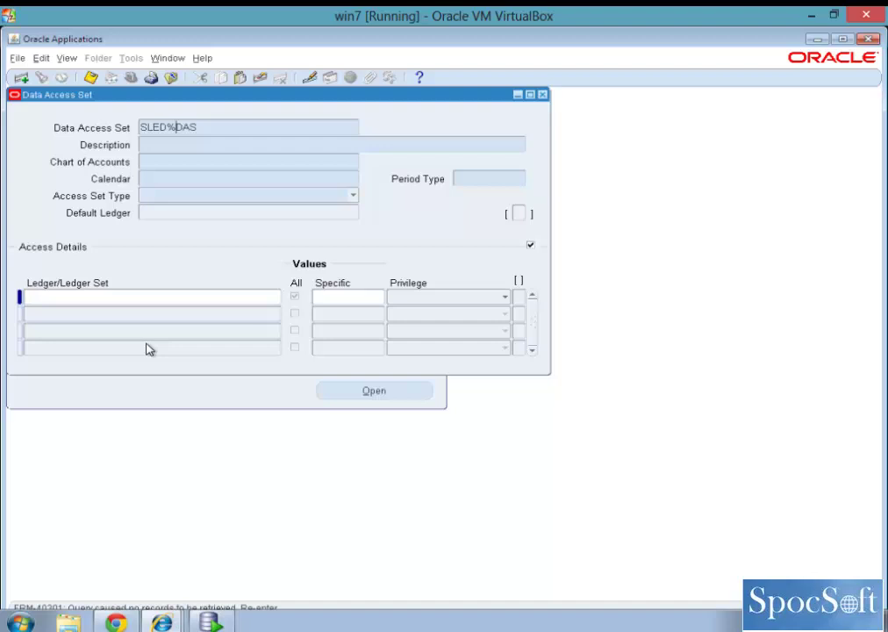
type("S")
key("ctrl+F11")
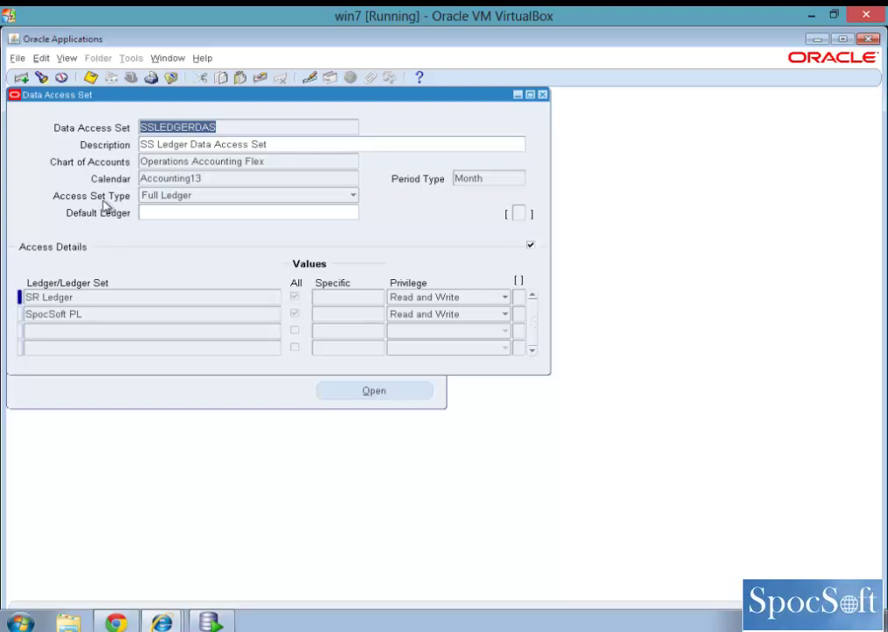
List the Access Set Type choices for SSLEDGERDAS
left_click(206, 197)
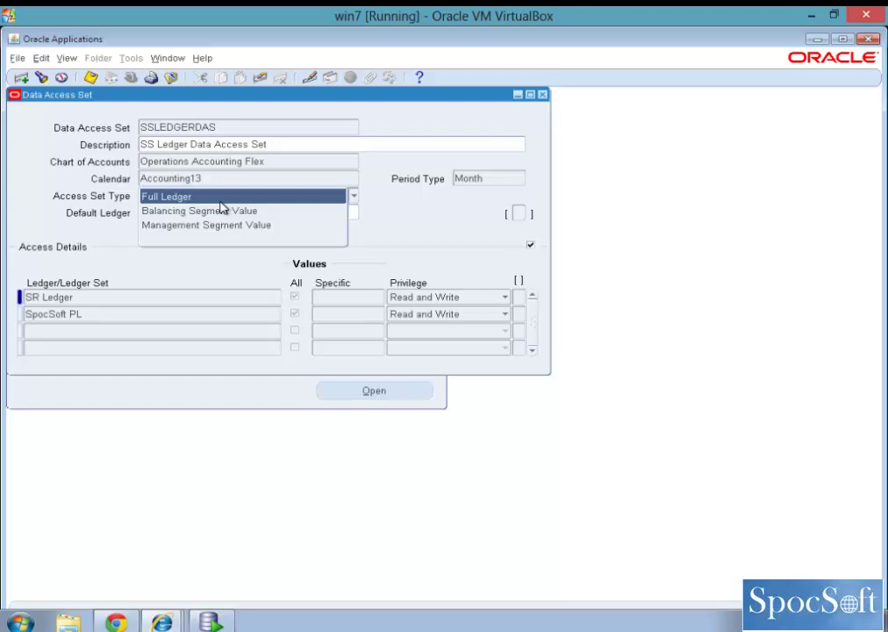
Keep Full Ledger type and review Read and Write access on SR Ledger and SpocSoft PL
left_click(222, 199)
left_click(104, 297)
left_click(108, 312)
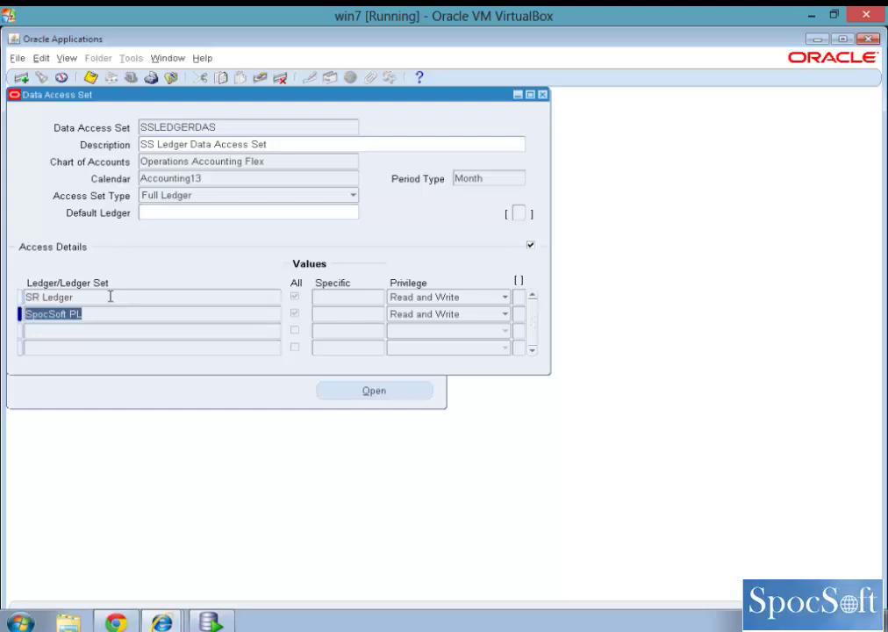
left_click(292, 312)
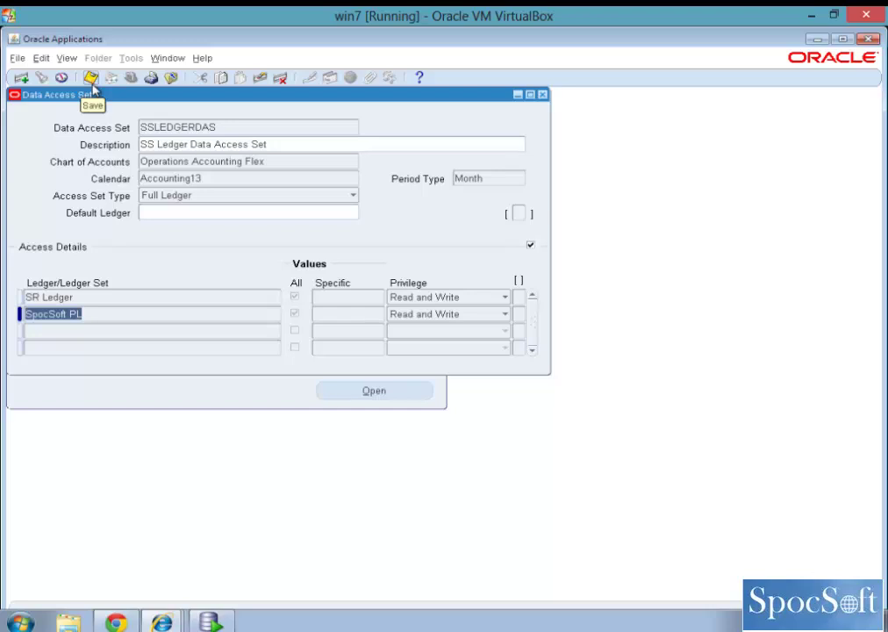
left_click(238, 126)
double_click(238, 125)
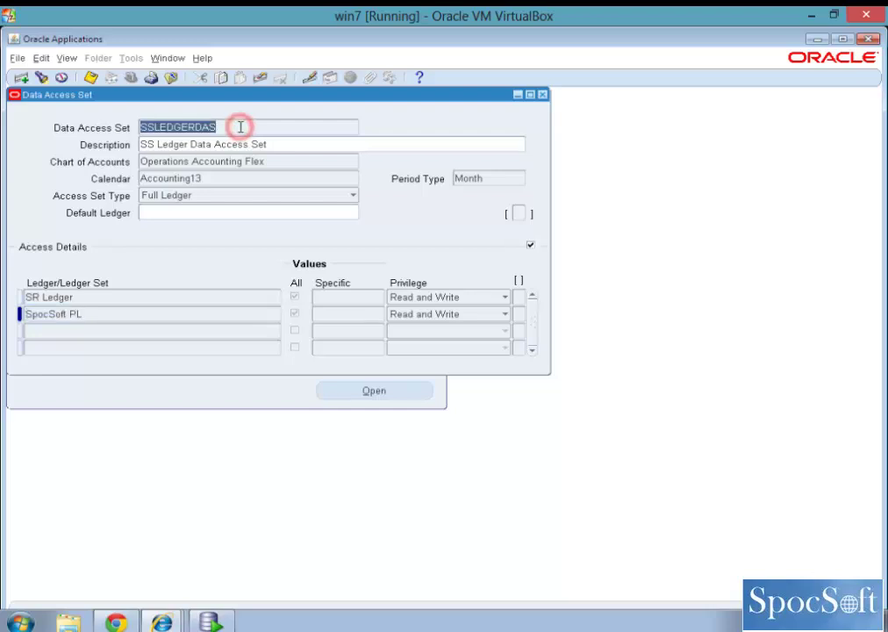
Switch to System Administrator and open the System Profile Values form
left_click(543, 94)
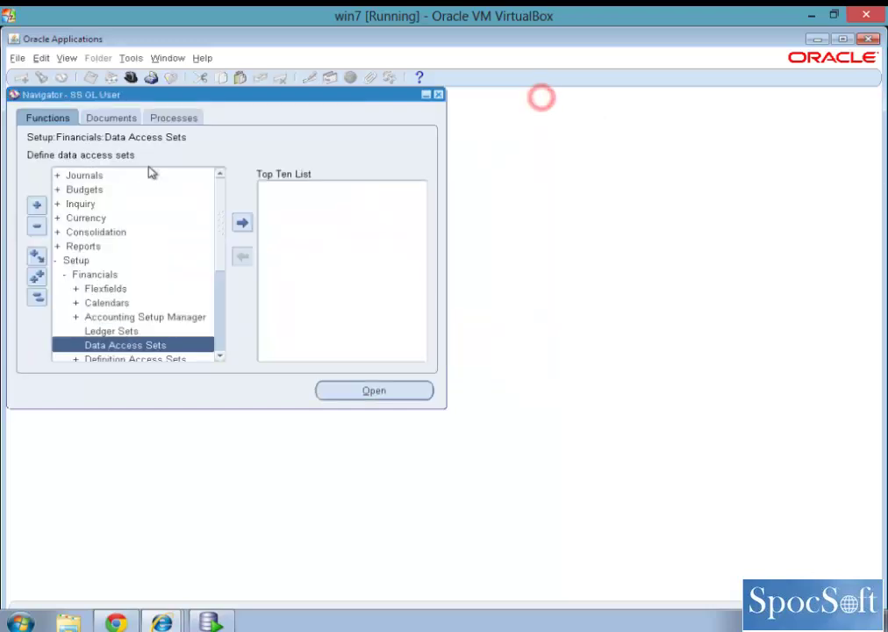
left_click(130, 78)
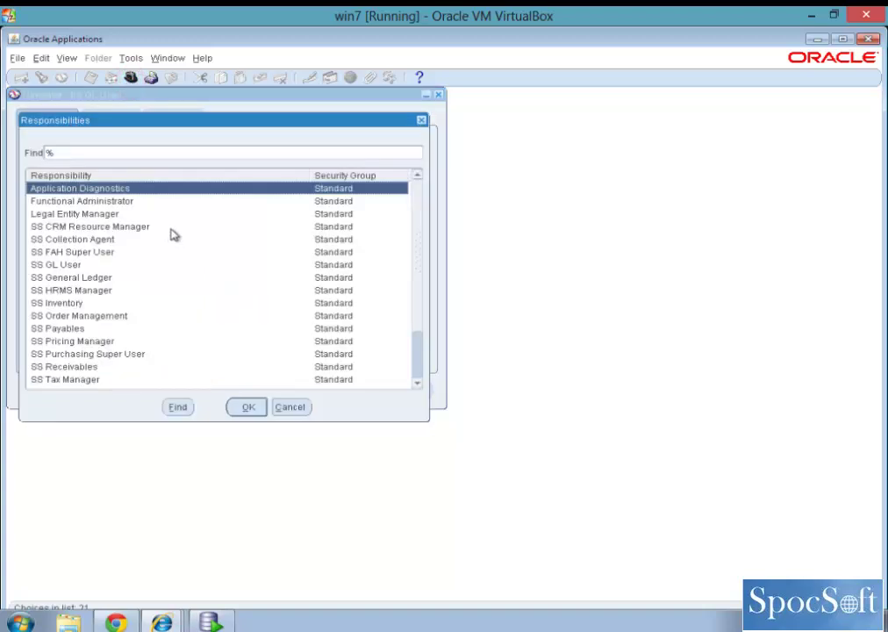
type("s")
left_click(130, 366)
double_click(130, 379)
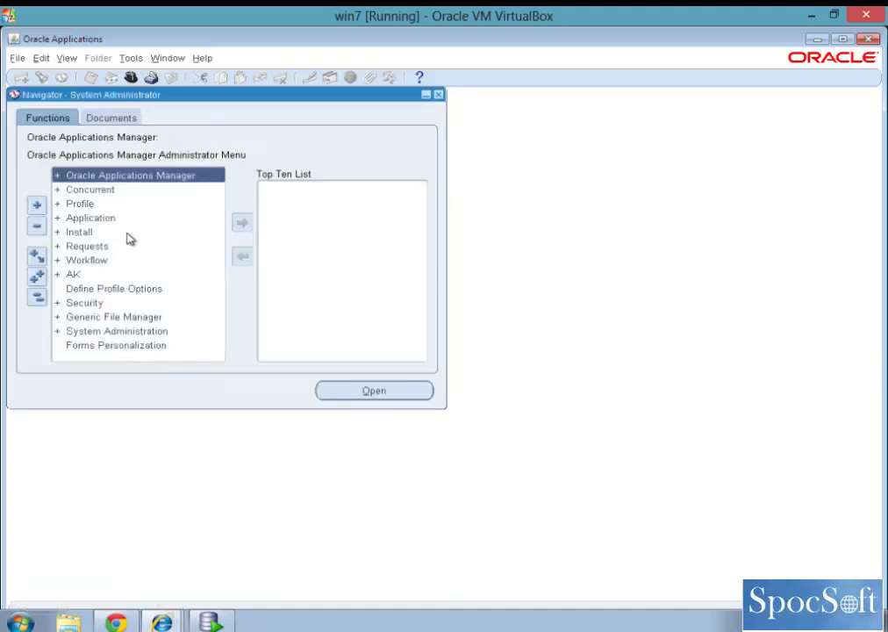
double_click(136, 203)
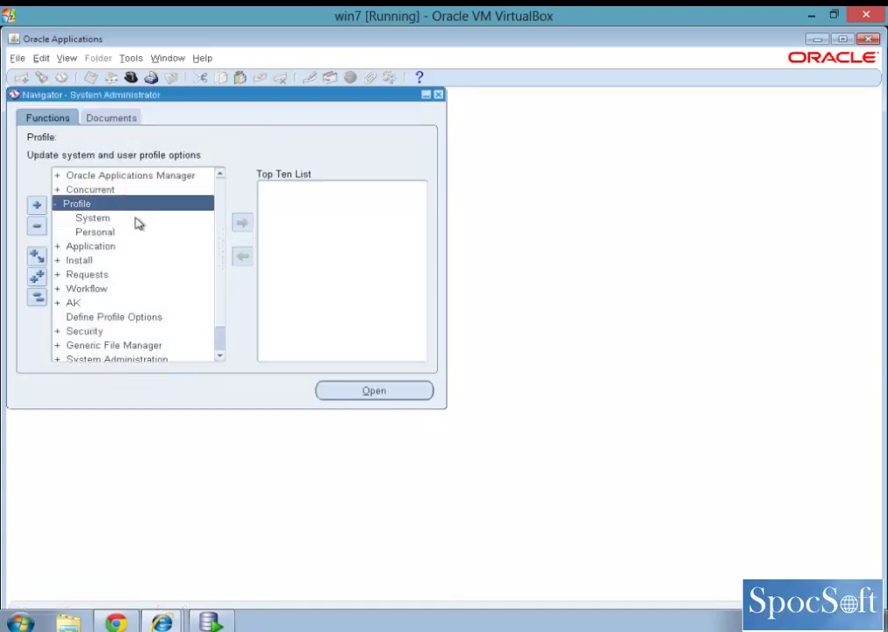
left_click(138, 220)
double_click(136, 218)
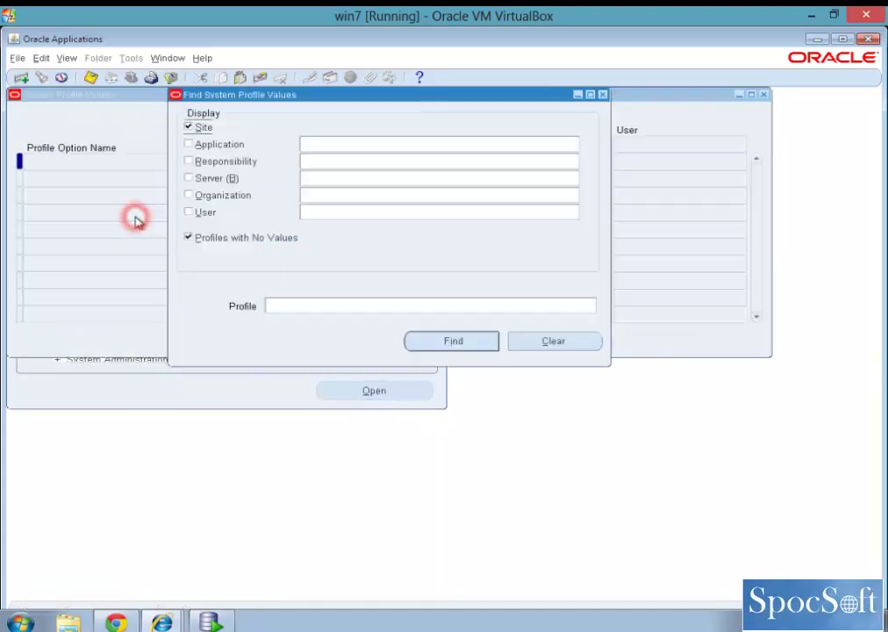
Search profile values for responsibility SS General Ledger and profile GL: Data%
left_click(231, 162)
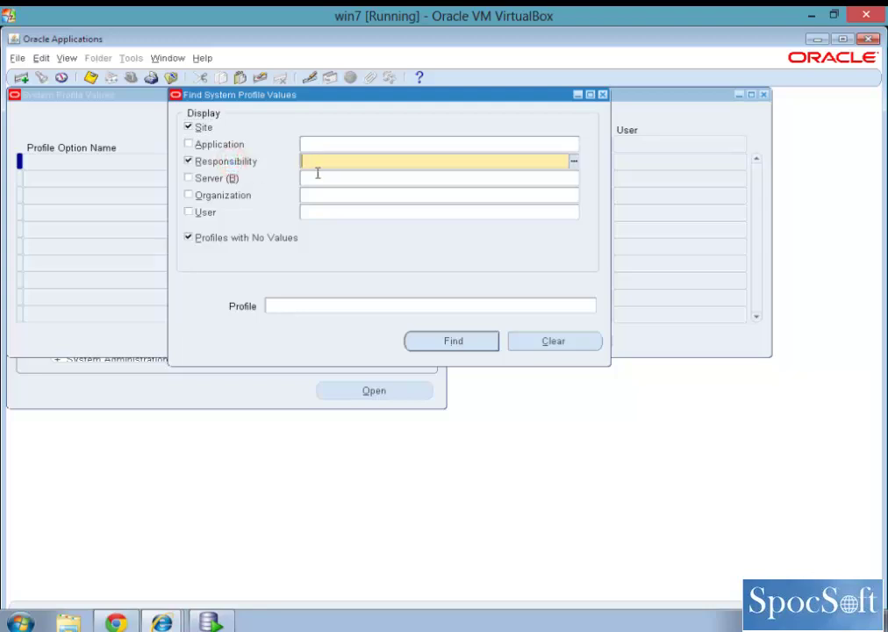
type("SS Gene%")
key("Tab")
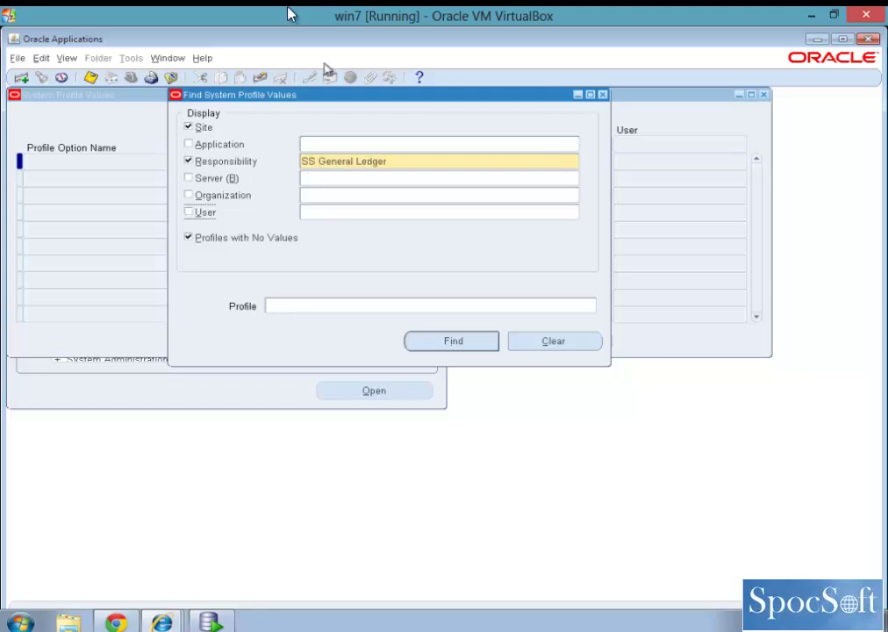
left_click(394, 306)
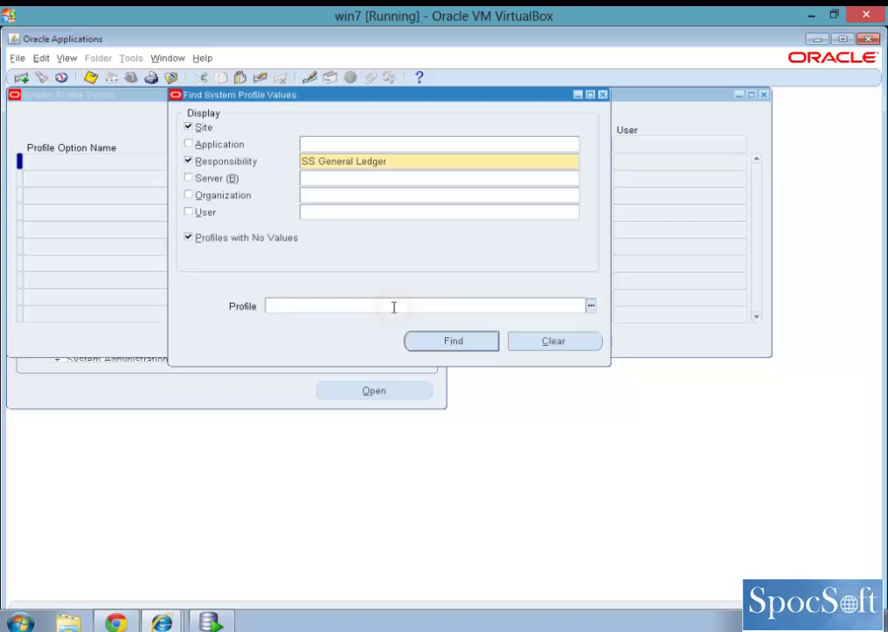
type("GL%")
key("BackSpace")
type(": Data%")
left_click(451, 342)
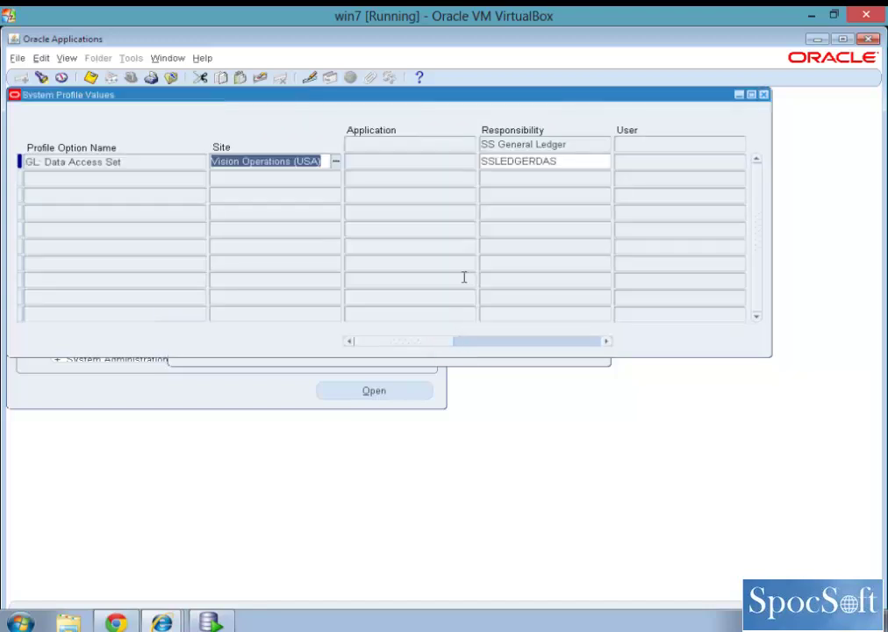
left_click(565, 161)
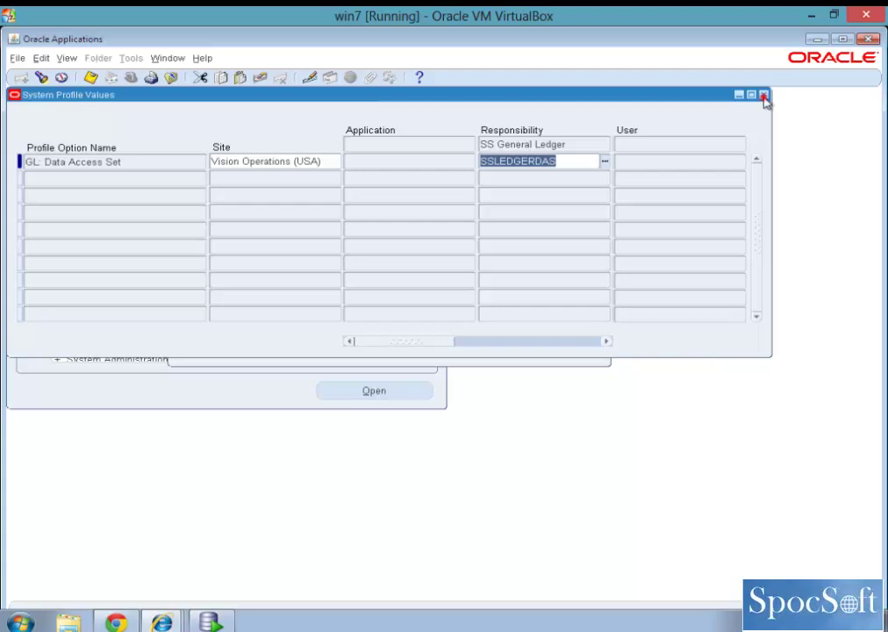
Close System Profile Values and switch to the SS GL User responsibility
left_click(763, 95)
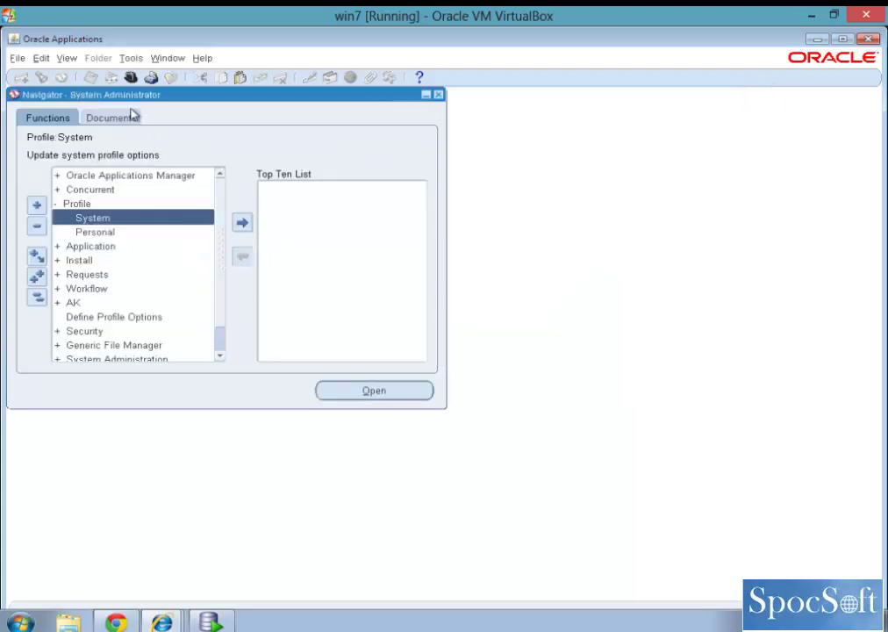
left_click(131, 77)
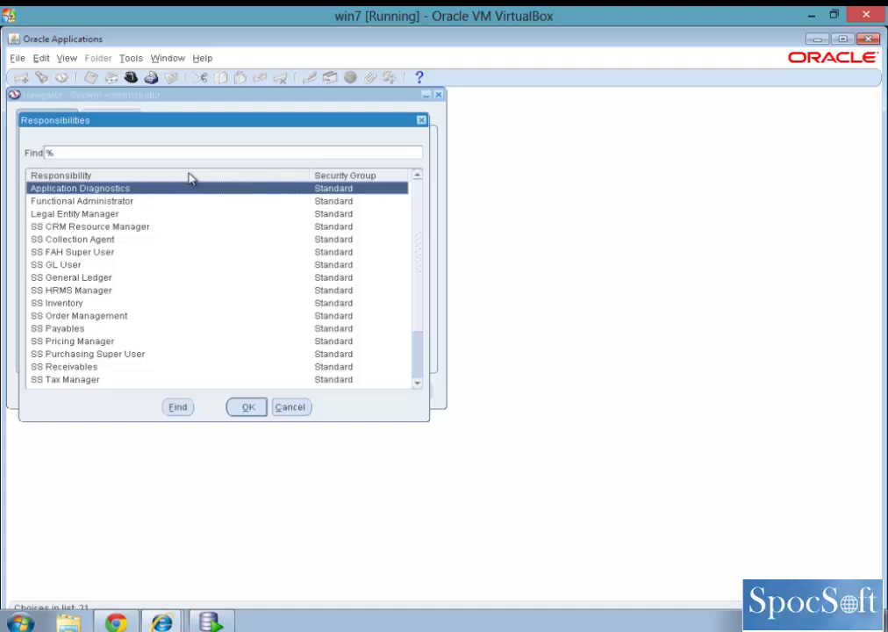
type("ss")
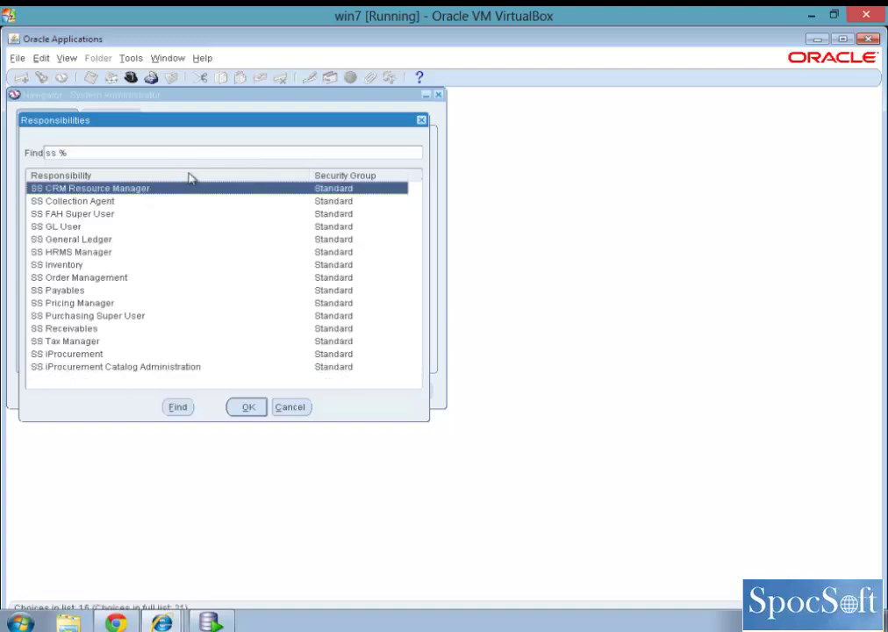
double_click(51, 226)
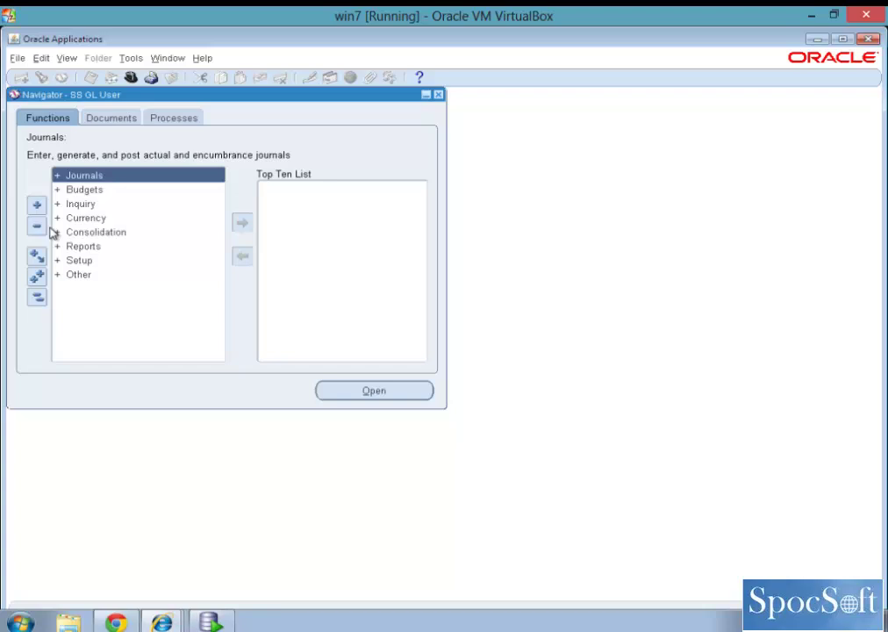
Open the Data Access Sets form under Setup > Financials
double_click(91, 261)
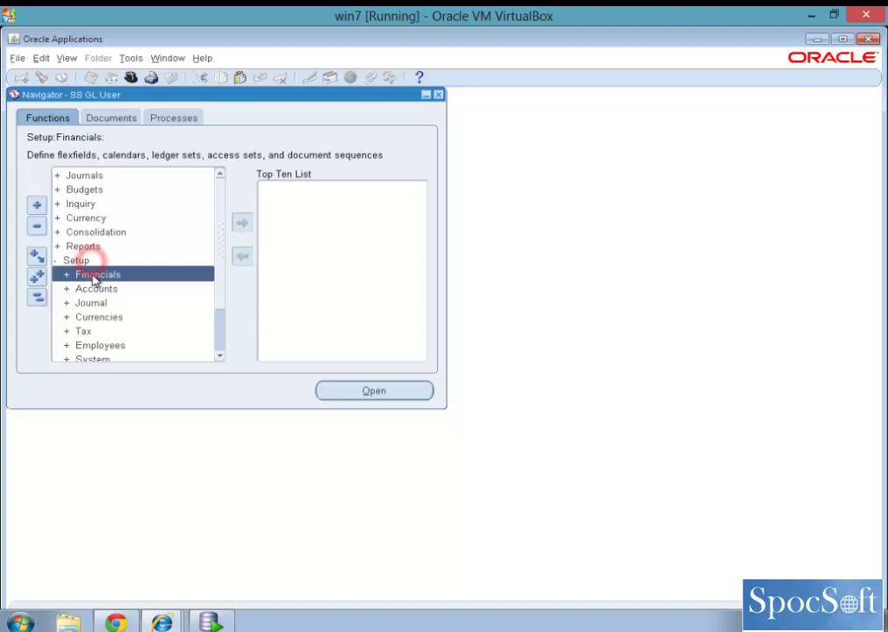
left_click(94, 274)
double_click(94, 274)
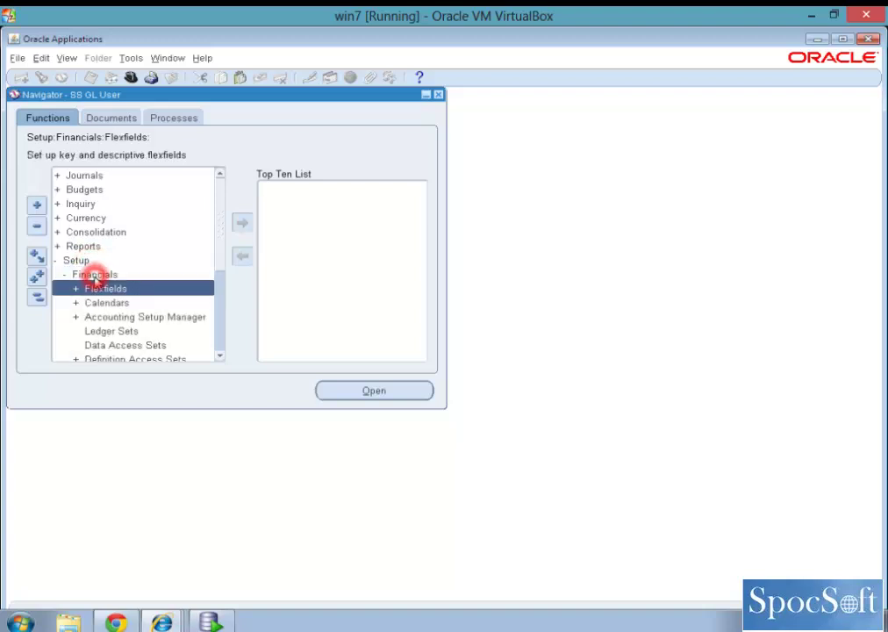
left_click(119, 347)
double_click(119, 347)
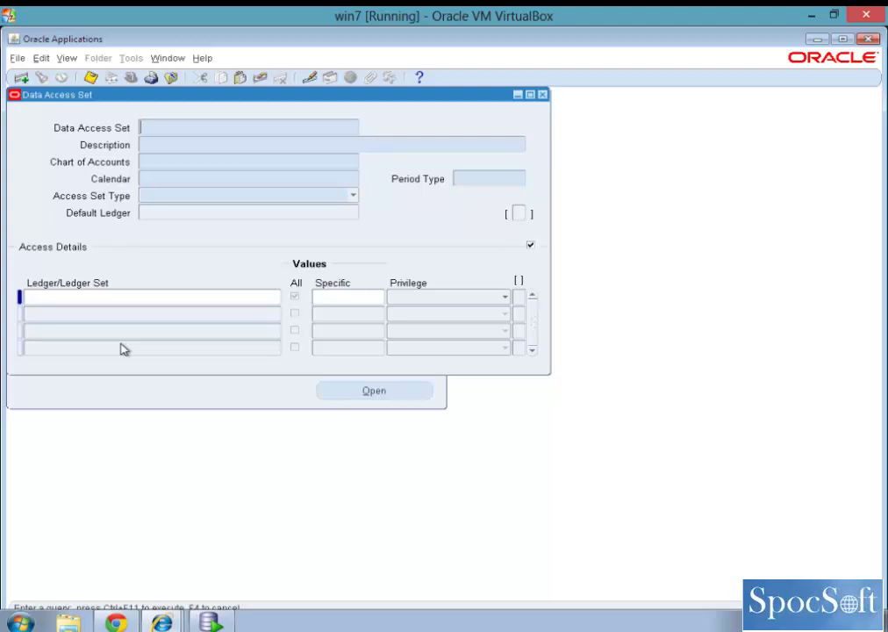
Query SSLED%BSV to load SSLEDGERBSV and review its SpocSoft PL values 02 and 03
type("SSLED%BSV")
key("ctrl+F11")
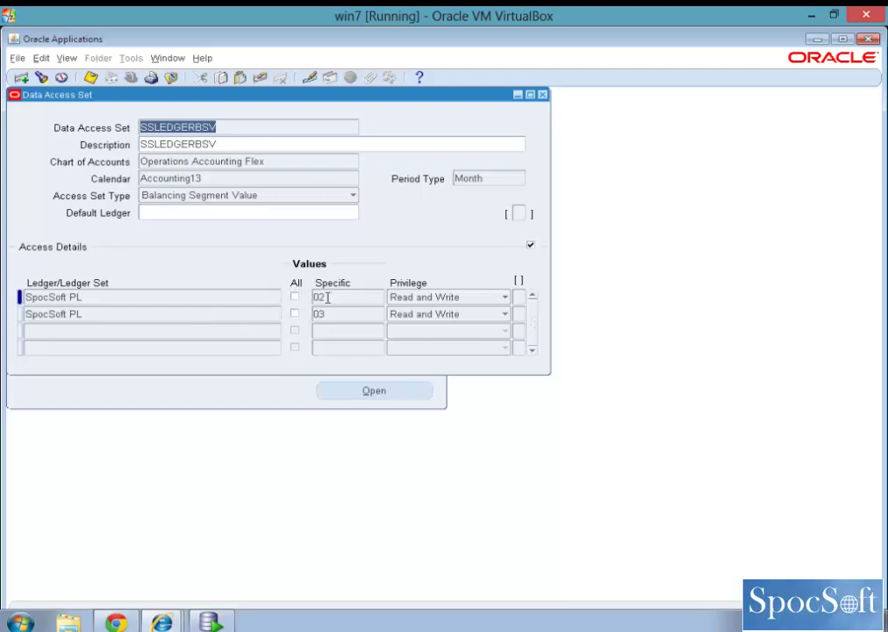
left_click(321, 298)
left_click(328, 312)
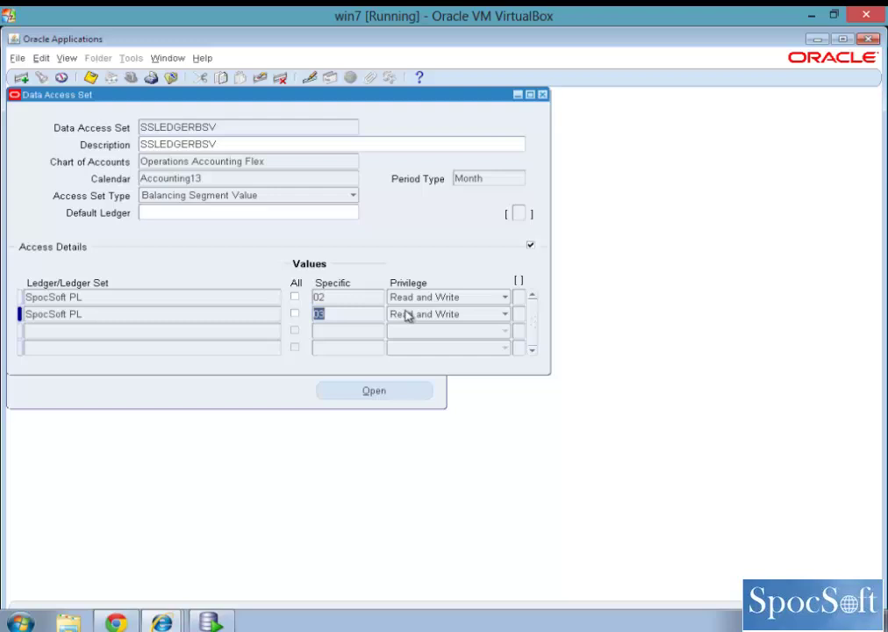
double_click(222, 126)
key("ctrl+c")
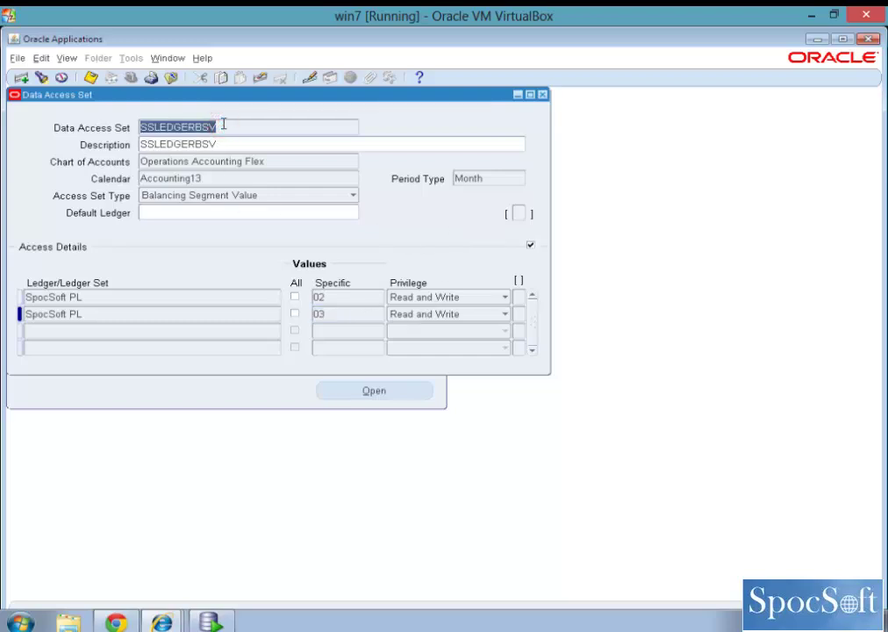
Switch to System Administrator and open the System Profile Values search
left_click(543, 96)
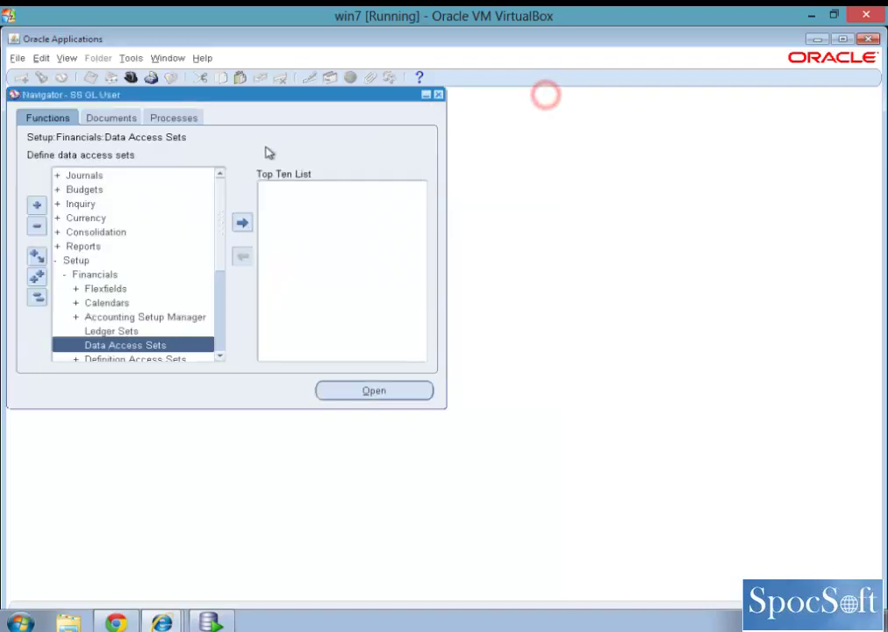
left_click(131, 77)
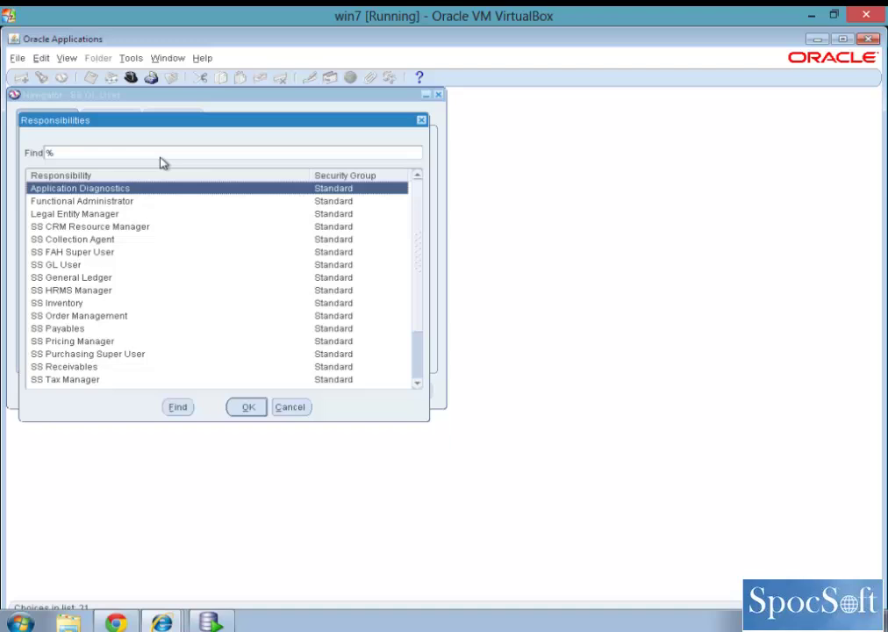
type("s")
left_click(122, 380)
left_click(122, 380)
left_click(123, 204)
double_click(123, 205)
double_click(122, 216)
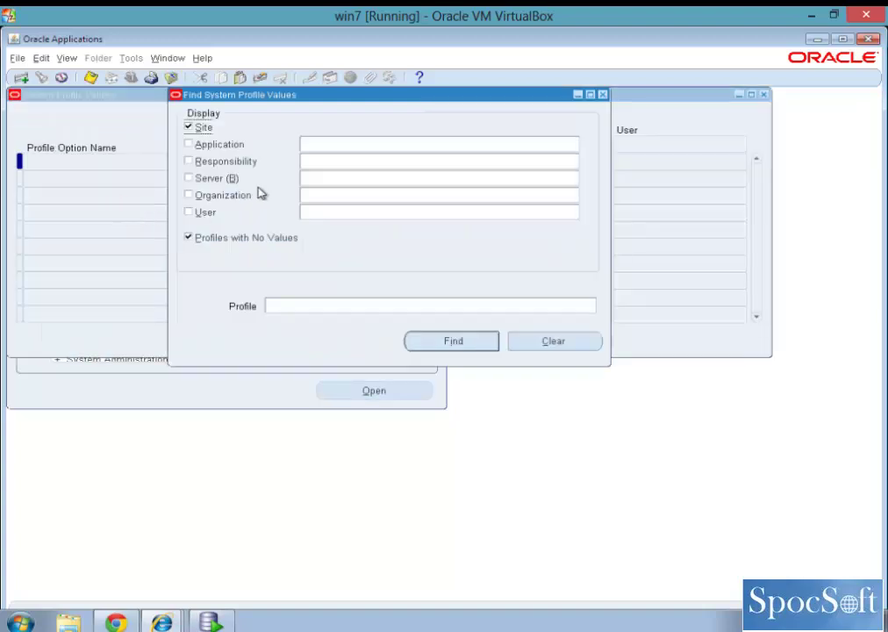
Find the GL: Data Access Set profile for the SS GL User responsibility
left_click(242, 163)
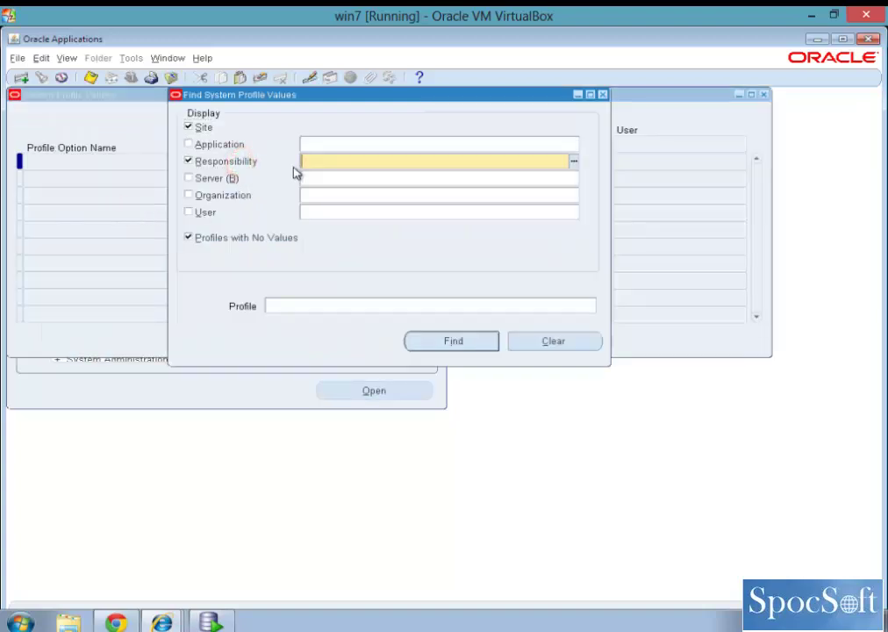
type("SS GL%")
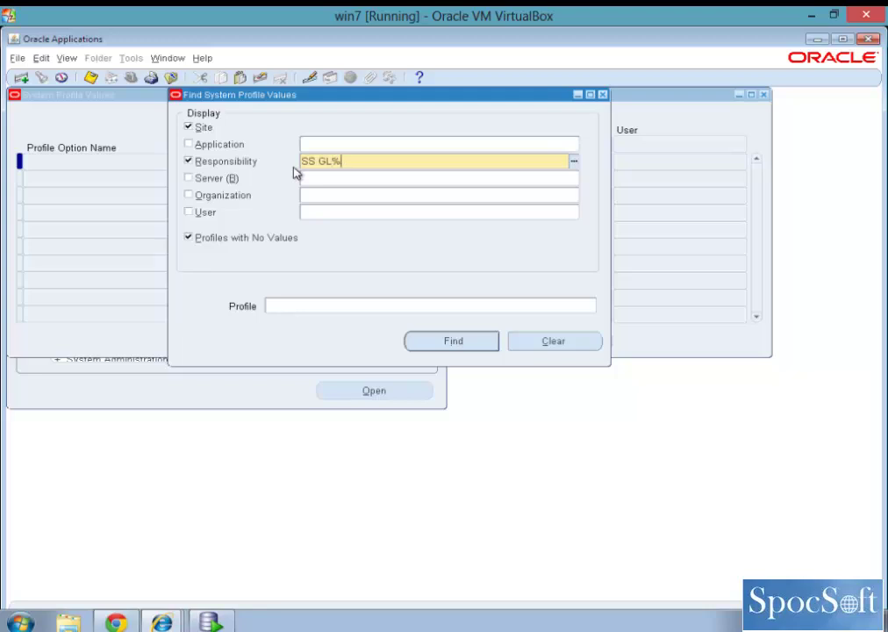
key("Tab")
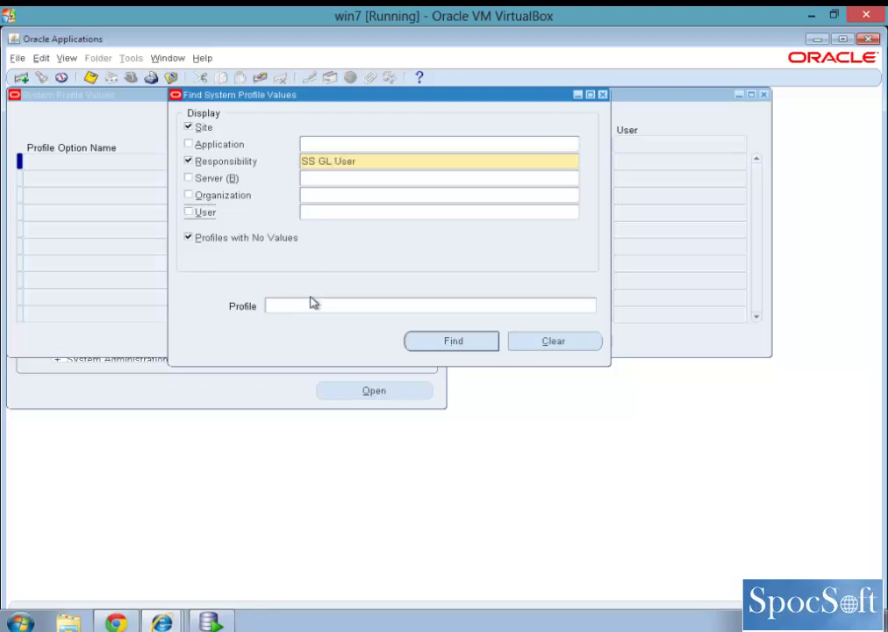
left_click(302, 306)
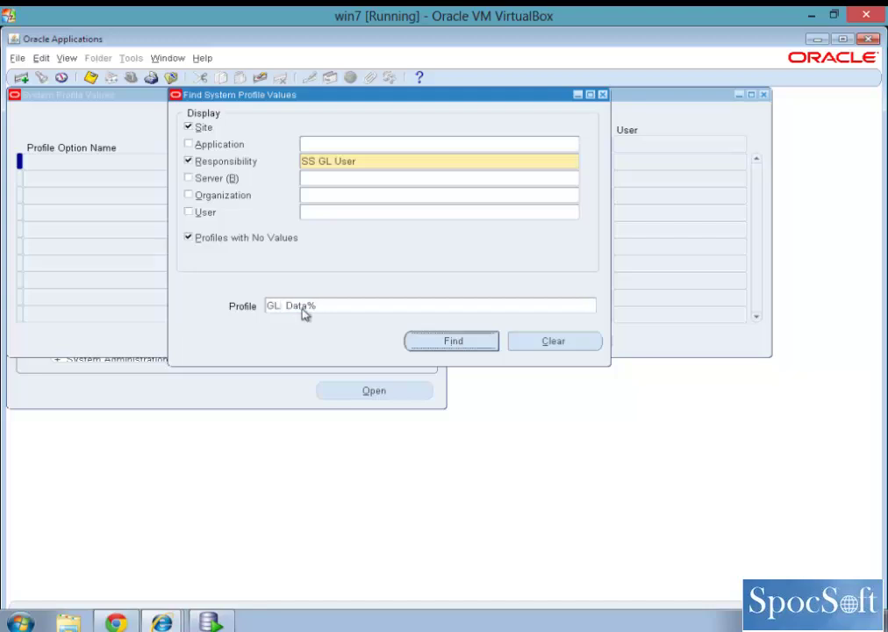
left_click(454, 344)
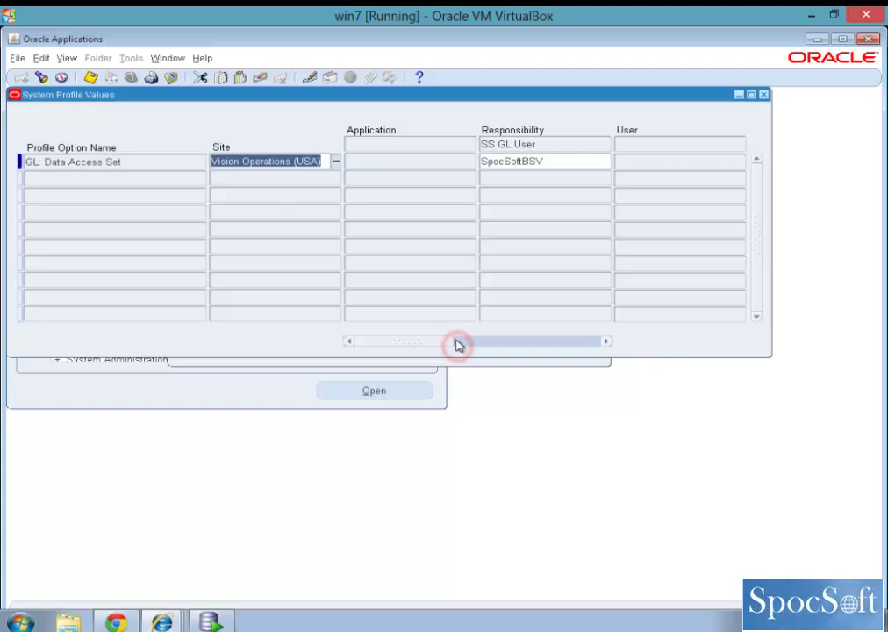
Set the SS GL User profile value to SSLEDGERBSV and save it
left_click(563, 161)
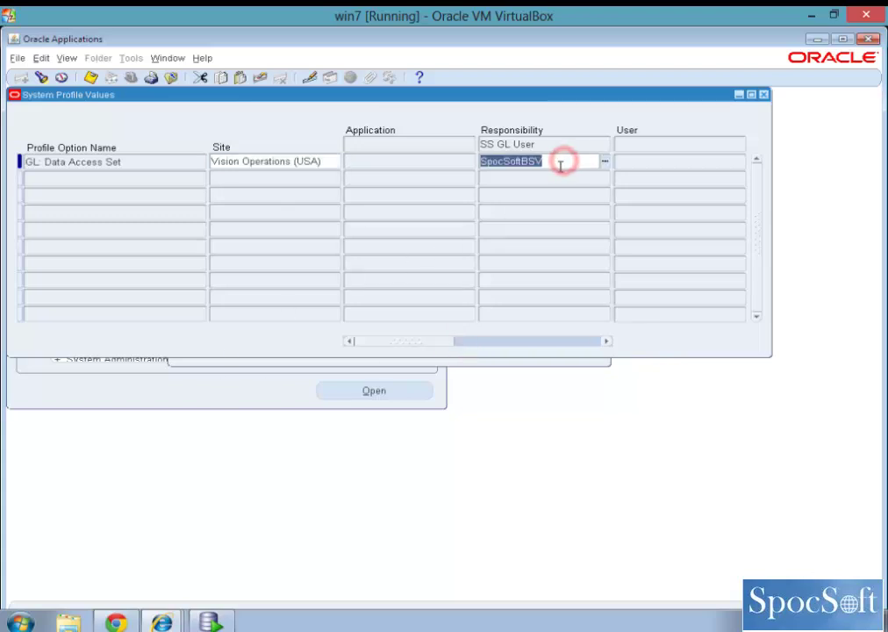
key("ctrl+v")
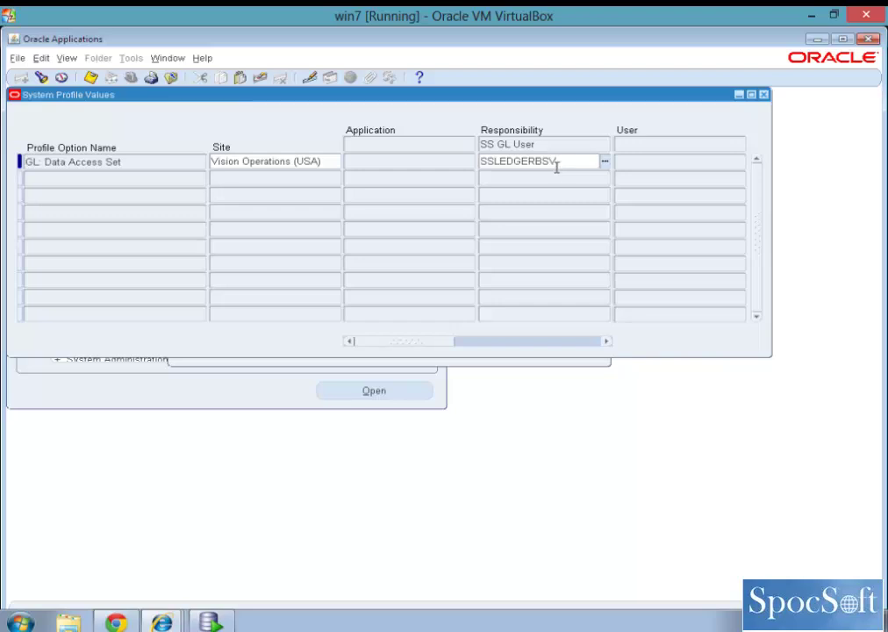
left_click(90, 78)
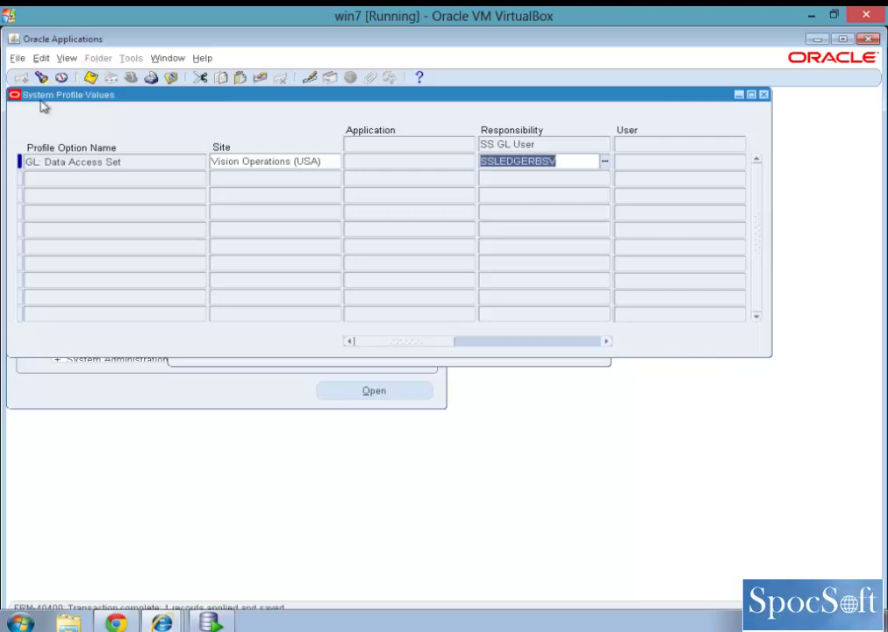
left_click(765, 94)
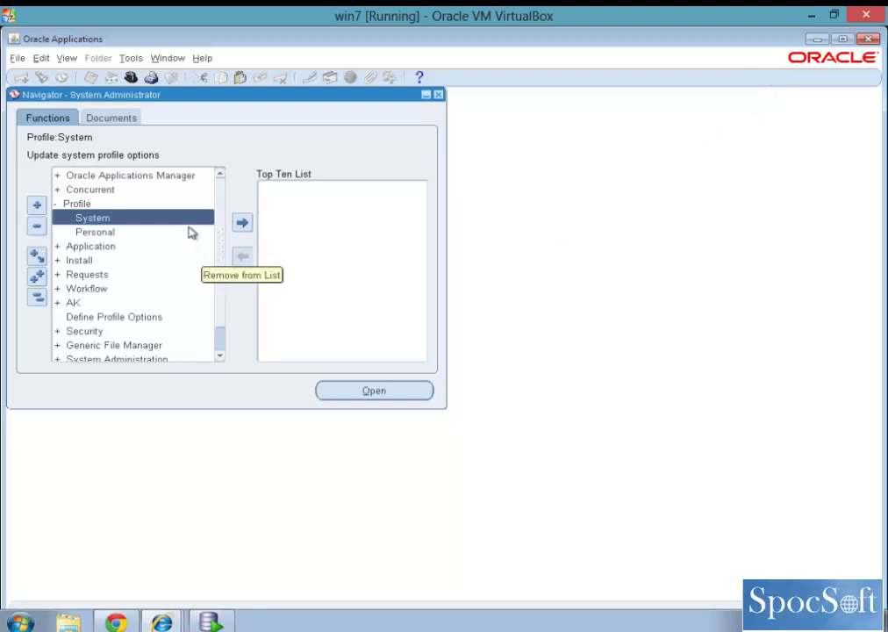
Switch to SS GL User and open the Journals Enter form
left_click(130, 79)
type("s%")
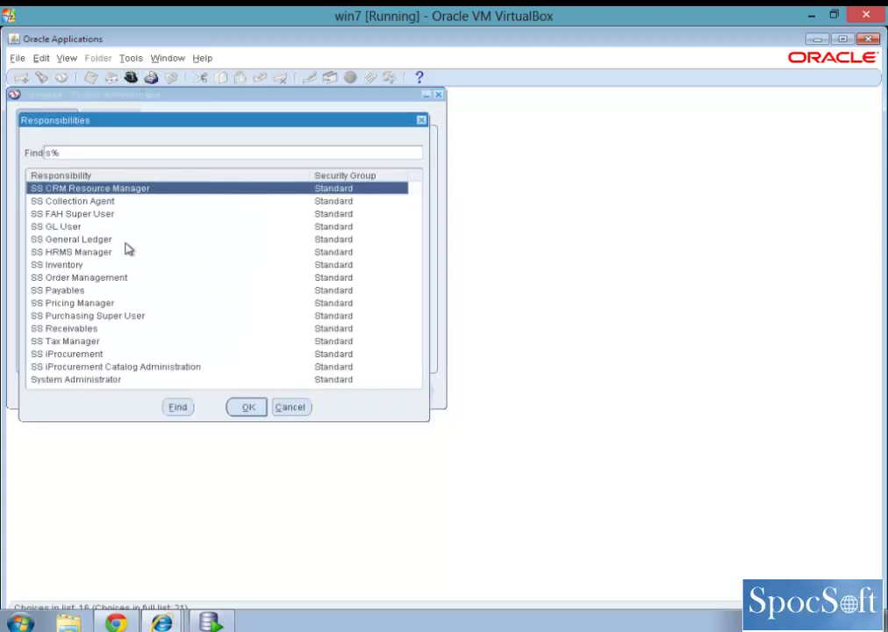
double_click(91, 226)
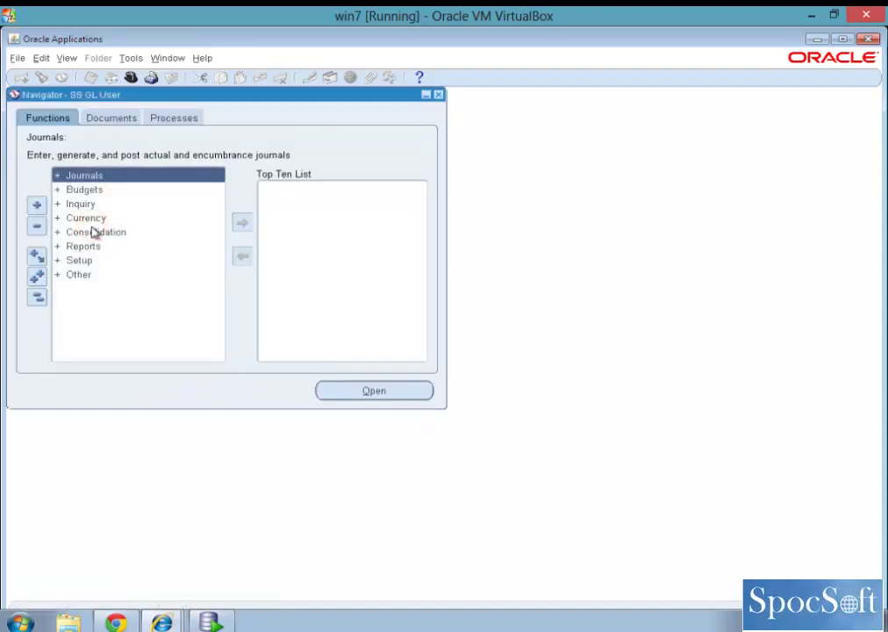
double_click(106, 181)
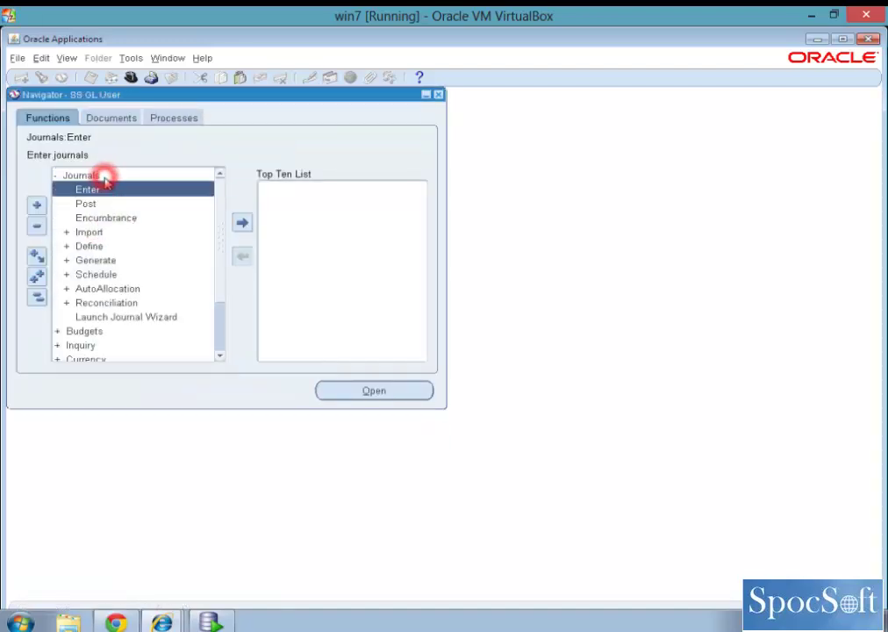
double_click(99, 192)
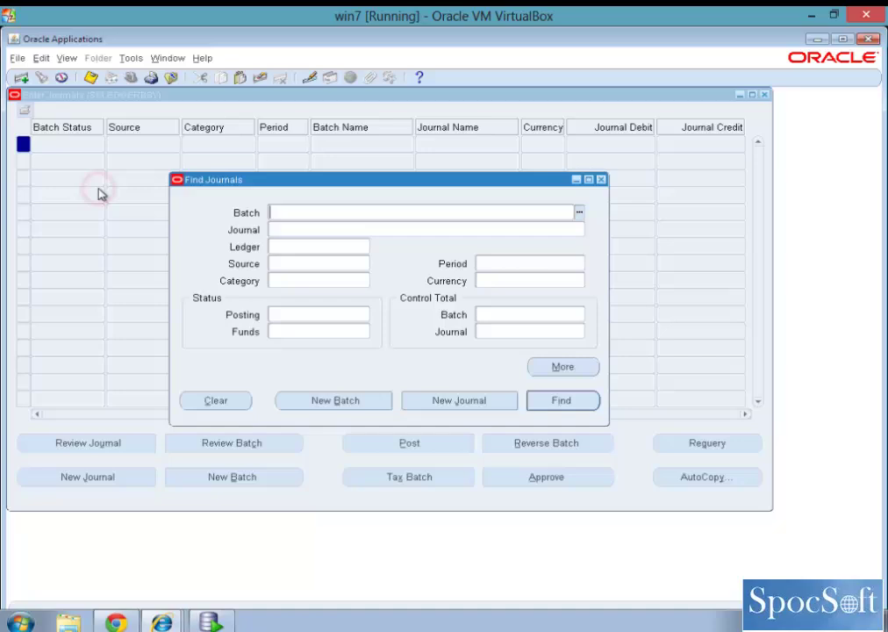
left_click(503, 405)
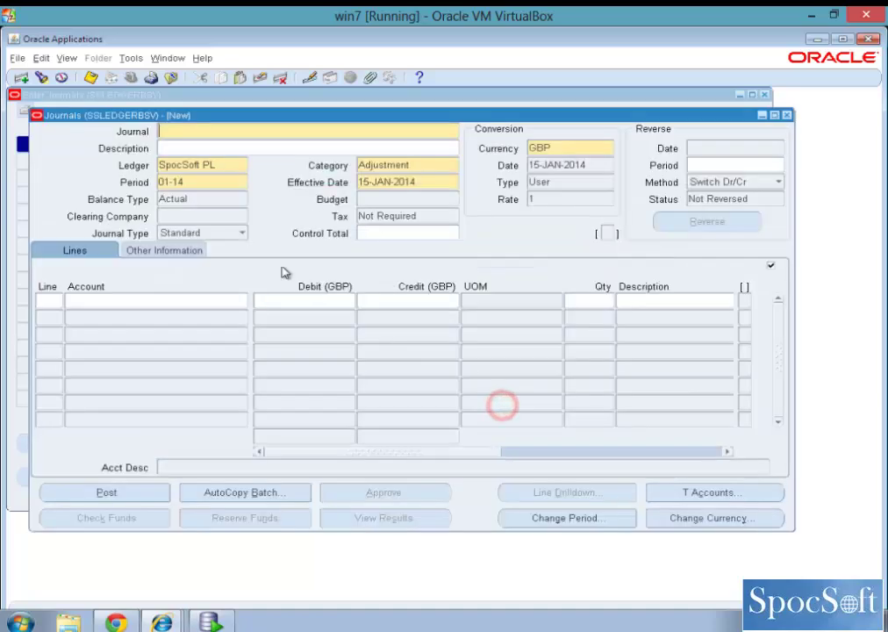
left_click(186, 301)
left_click(240, 303)
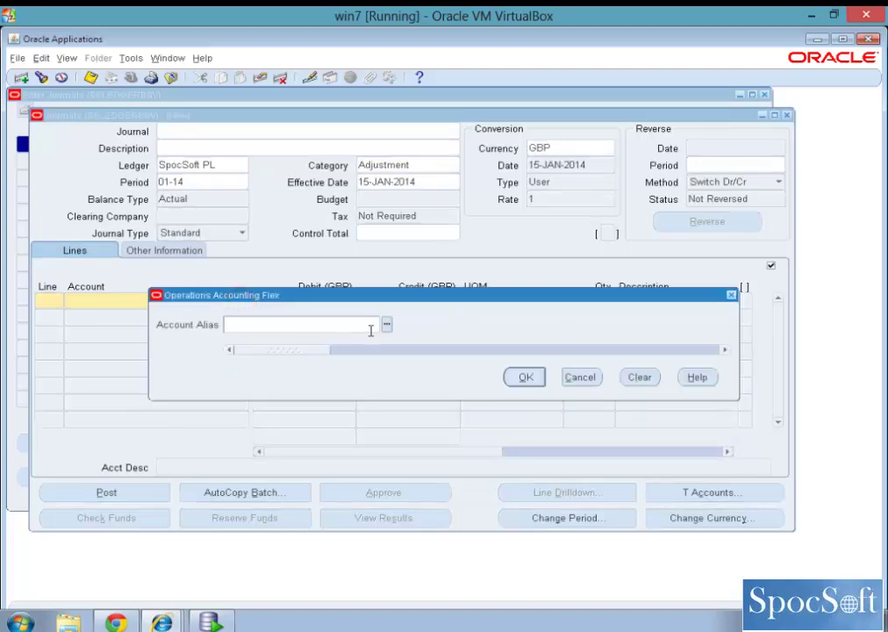
left_click(387, 326)
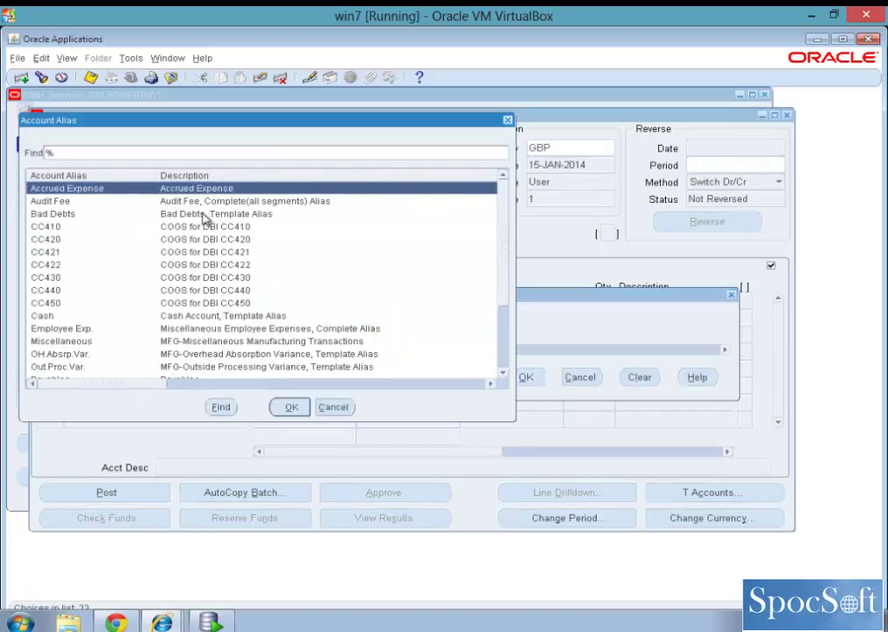
double_click(204, 202)
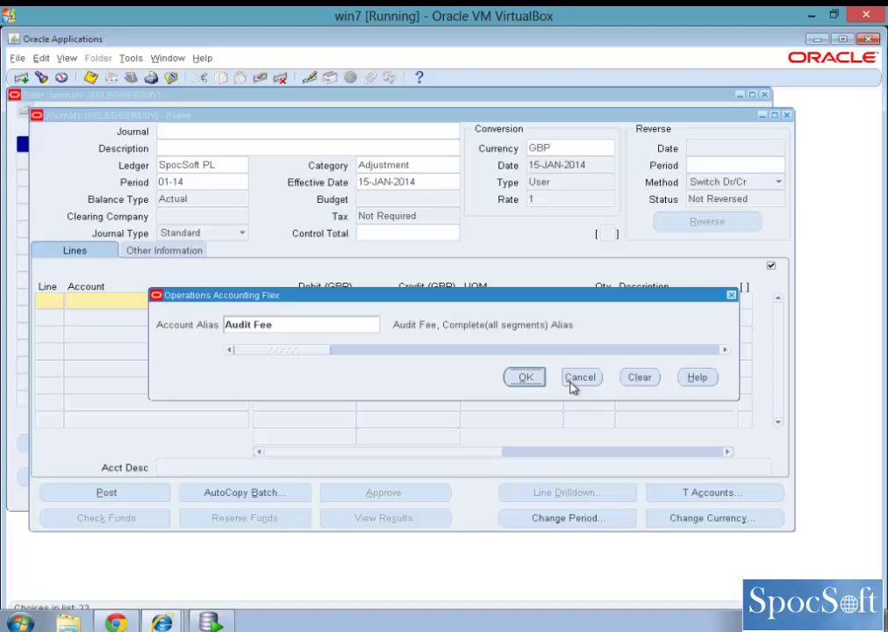
left_click(542, 377)
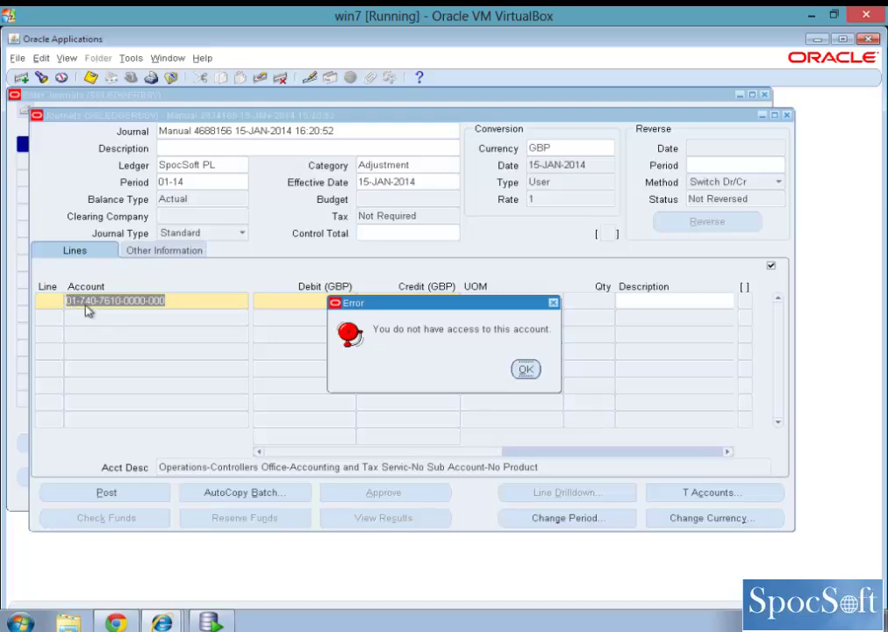
left_click(525, 370)
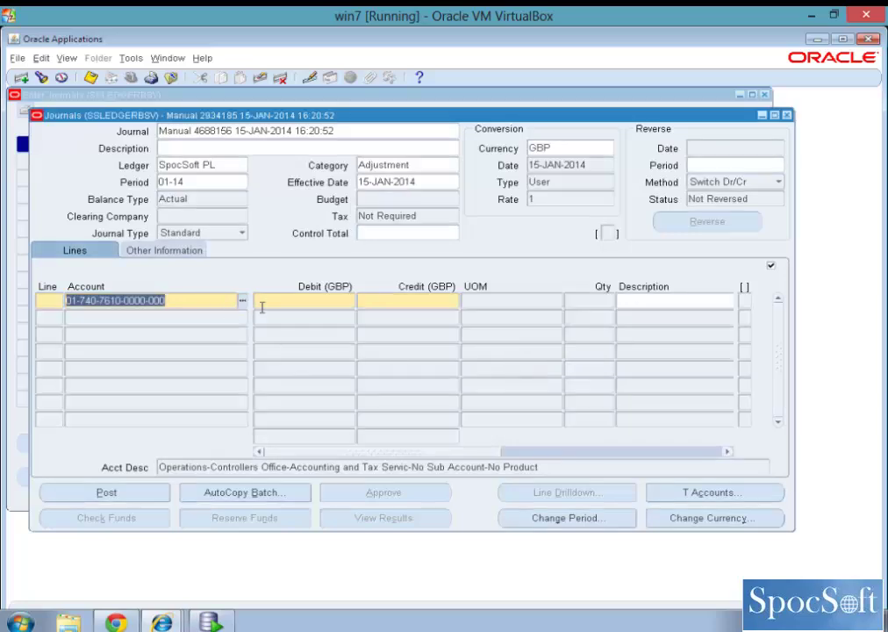
left_click(243, 301)
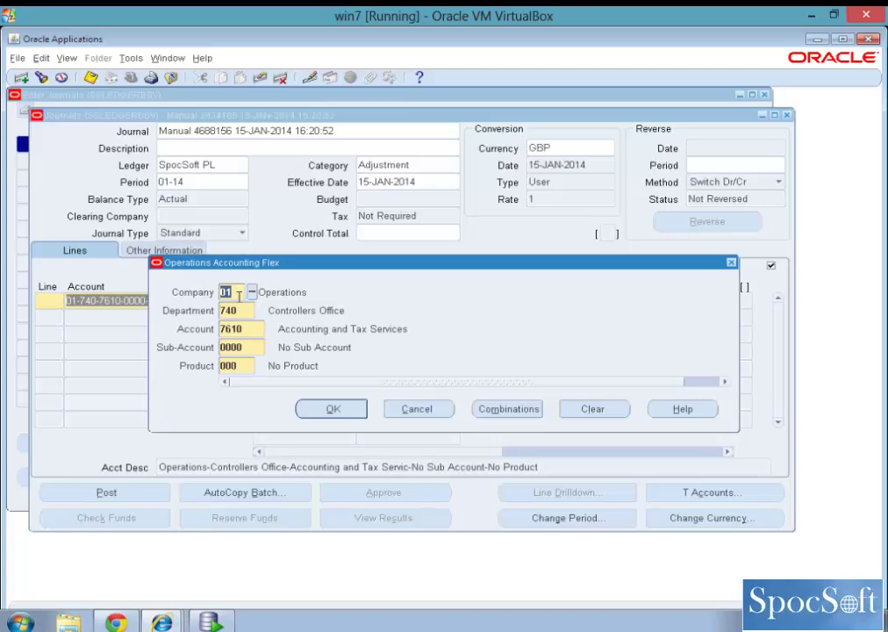
type("02")
key("Tab")
type("3")
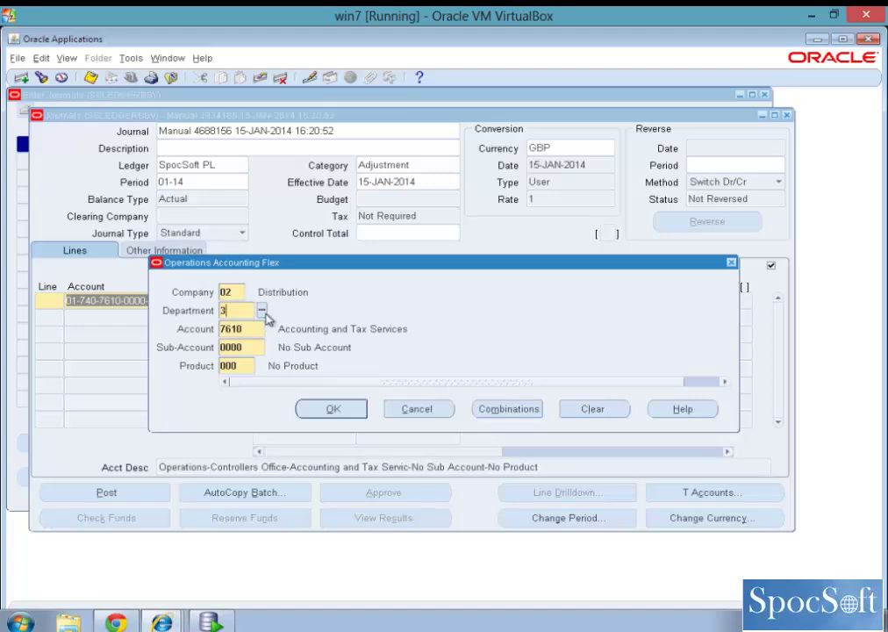
left_click(262, 311)
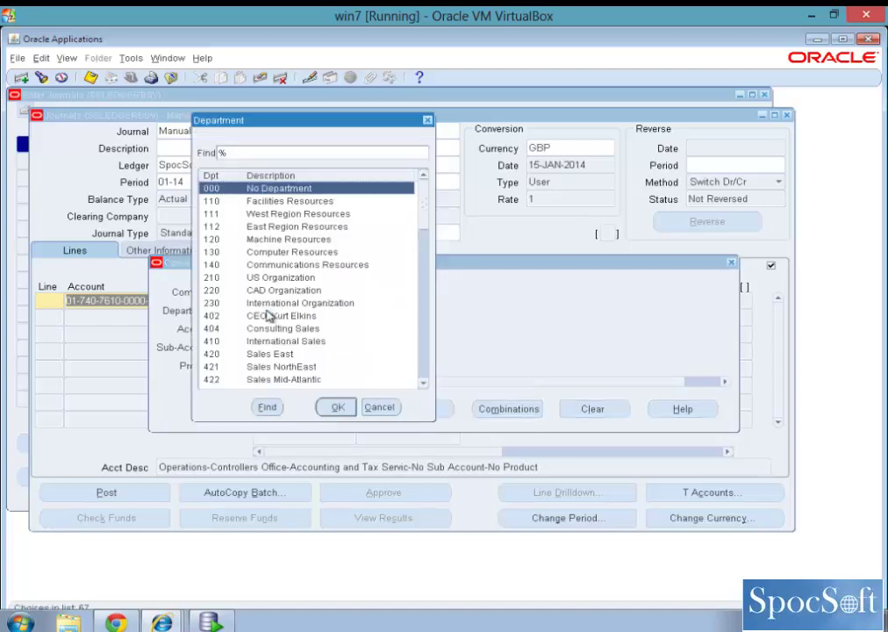
double_click(264, 201)
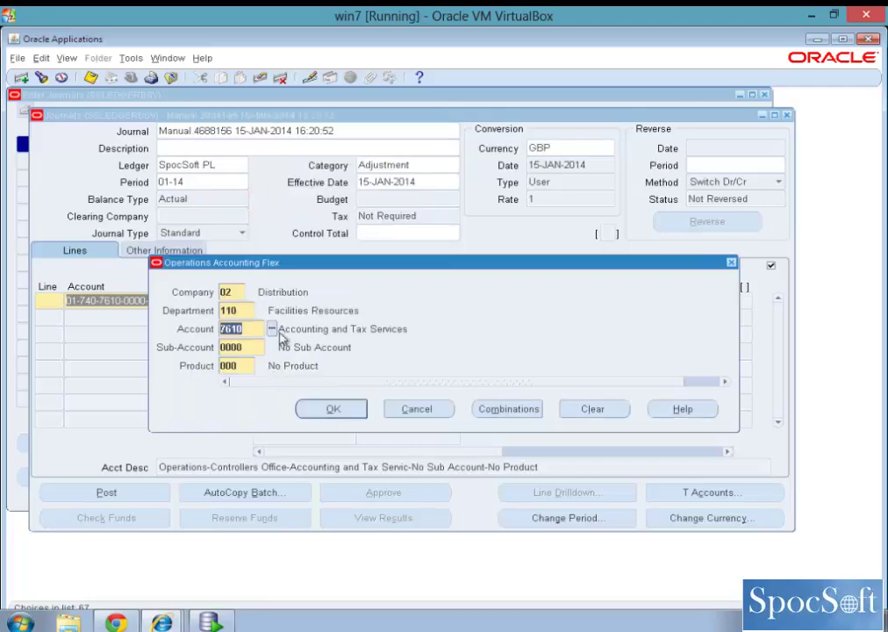
left_click(332, 410)
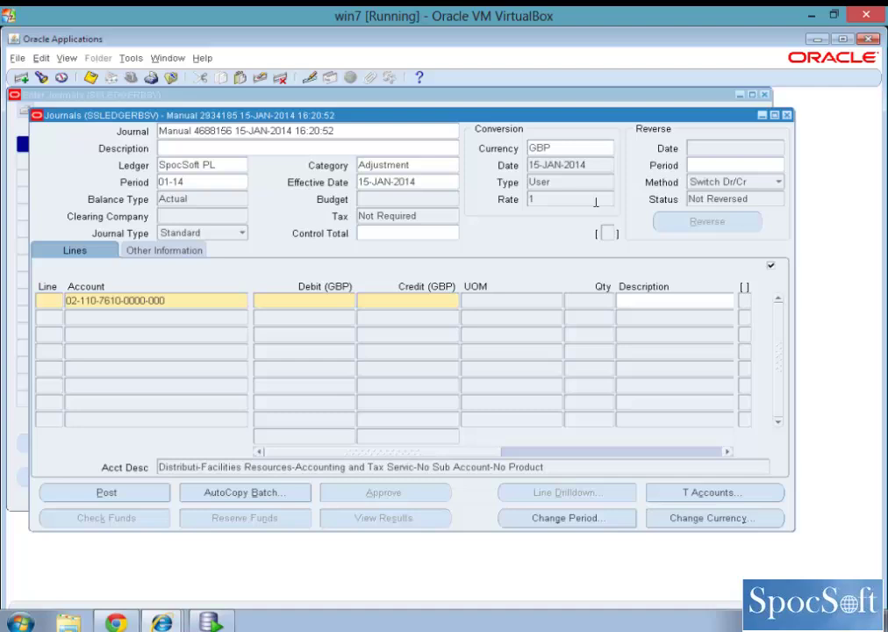
left_click(786, 116)
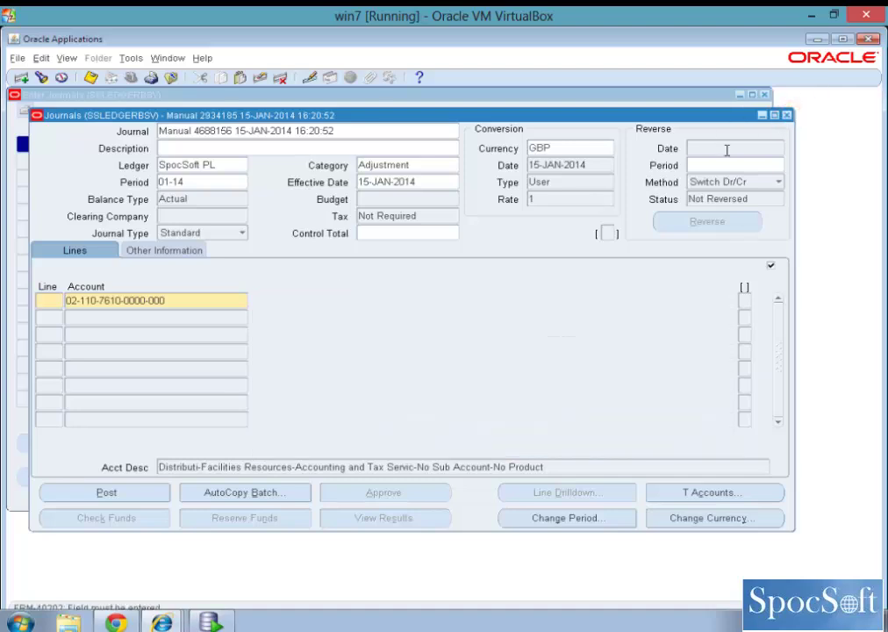
Bring the LearnApps home page in Chrome to the front
left_click(156, 621)
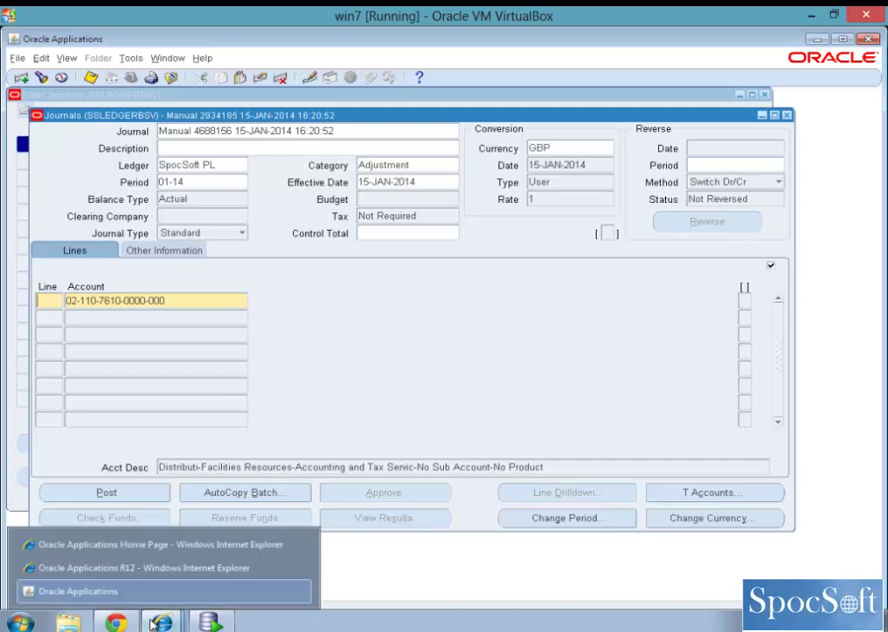
left_click(115, 622)
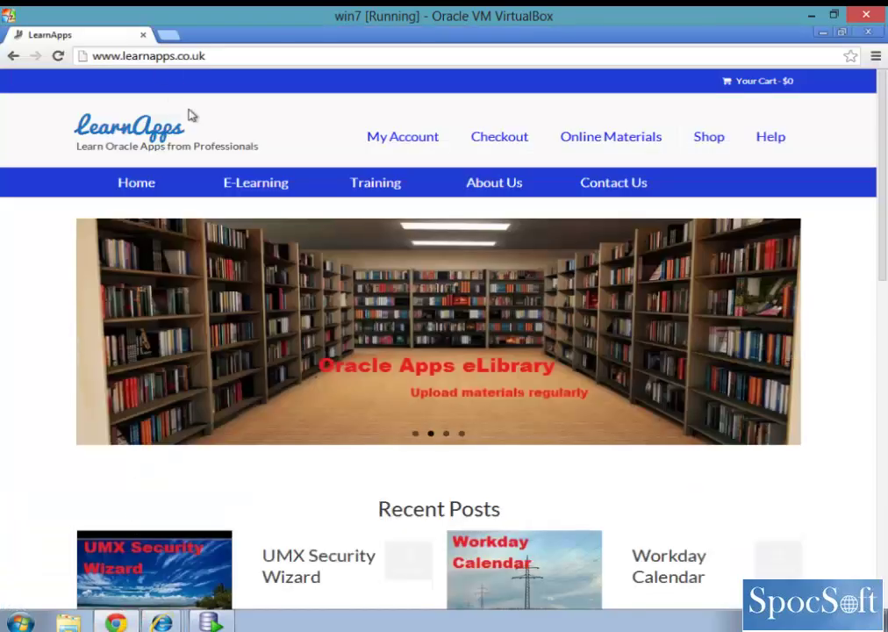